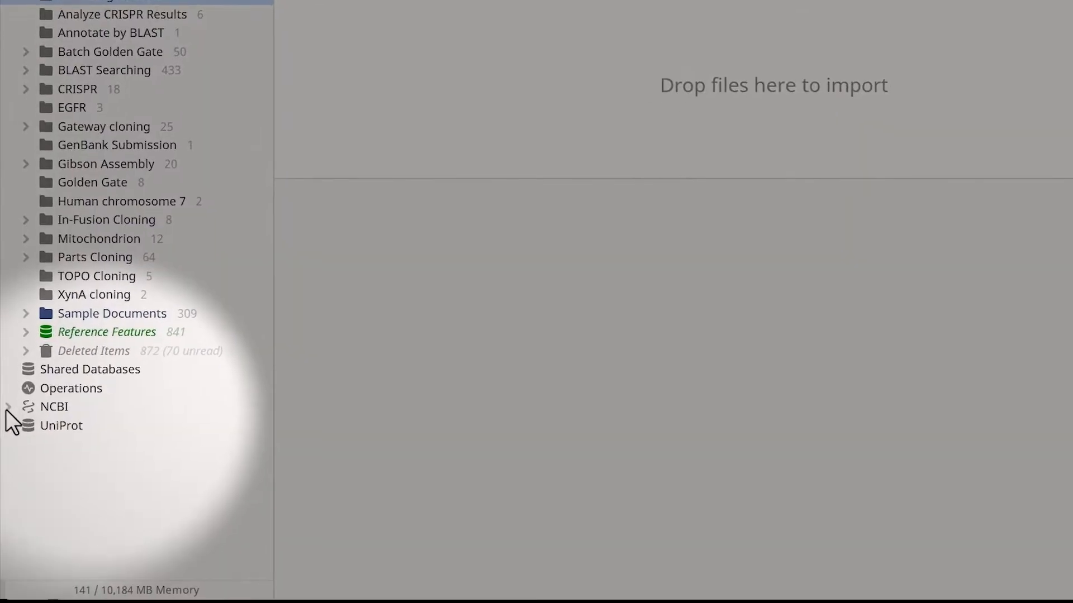
Set up an advanced search of the NCBI Nucleotide database with Gene Name containing IL-6.
click(8, 414)
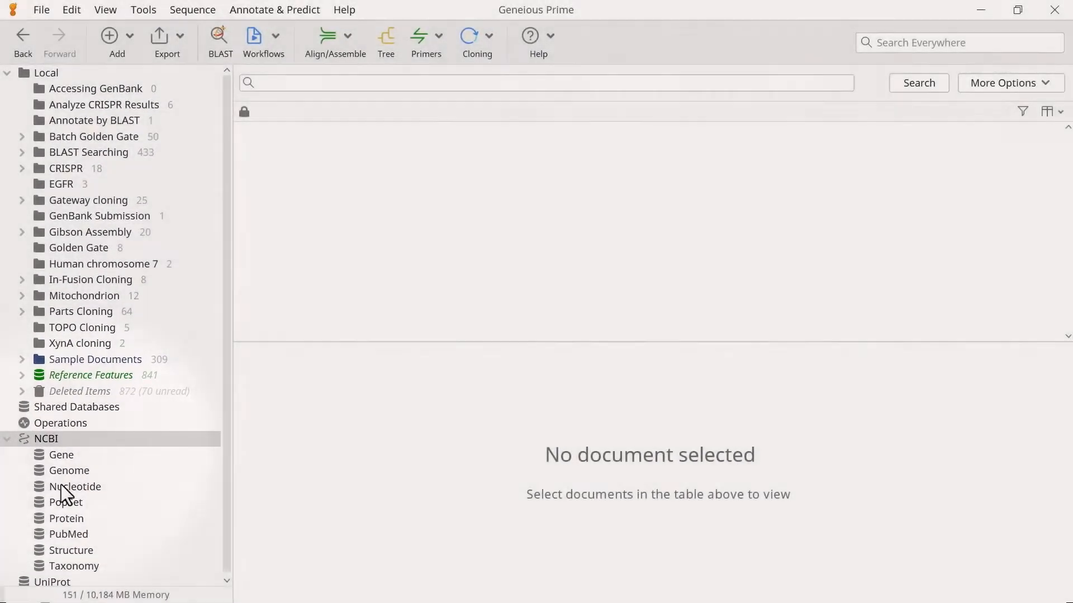
click(63, 486)
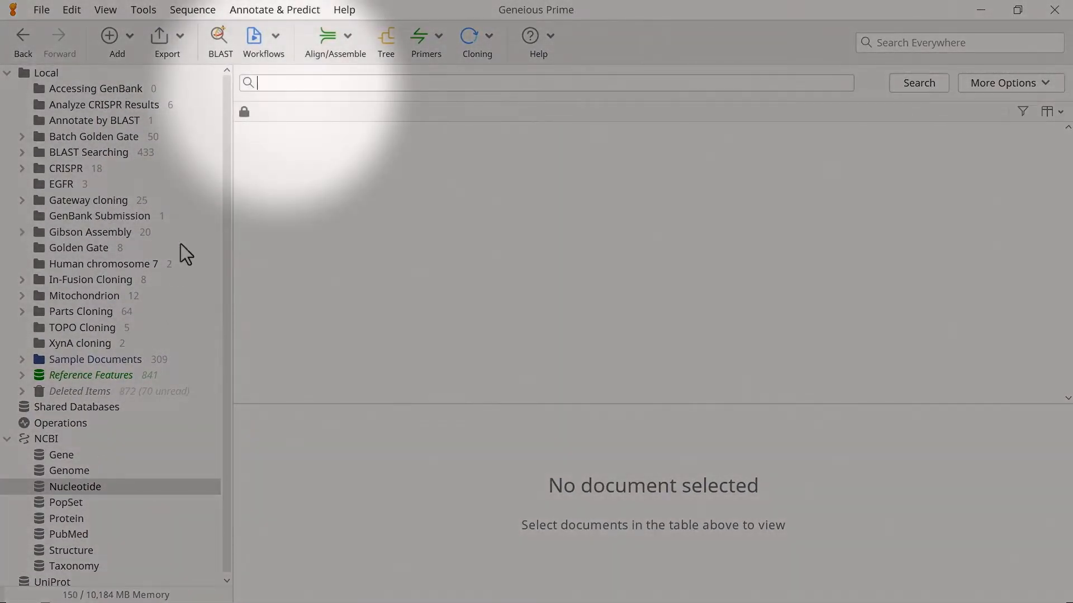
text(I)
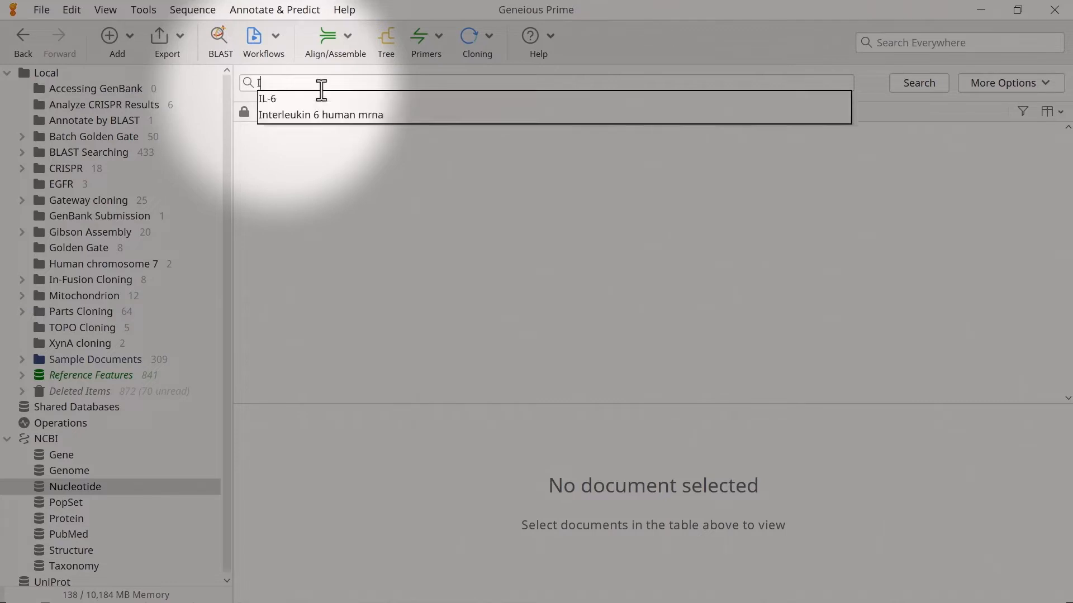
text(L-6)
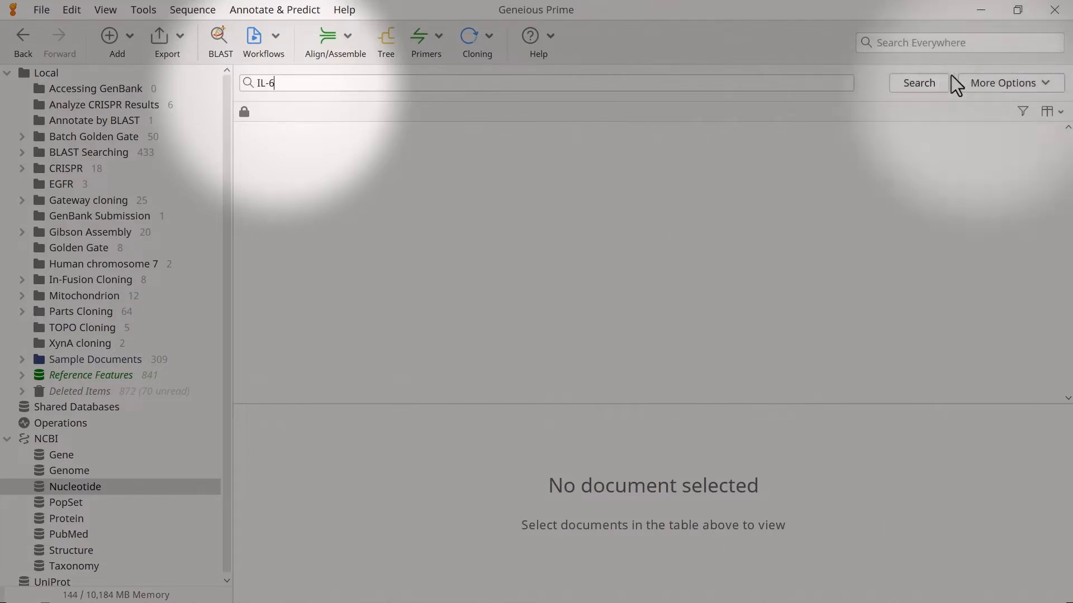
click(976, 83)
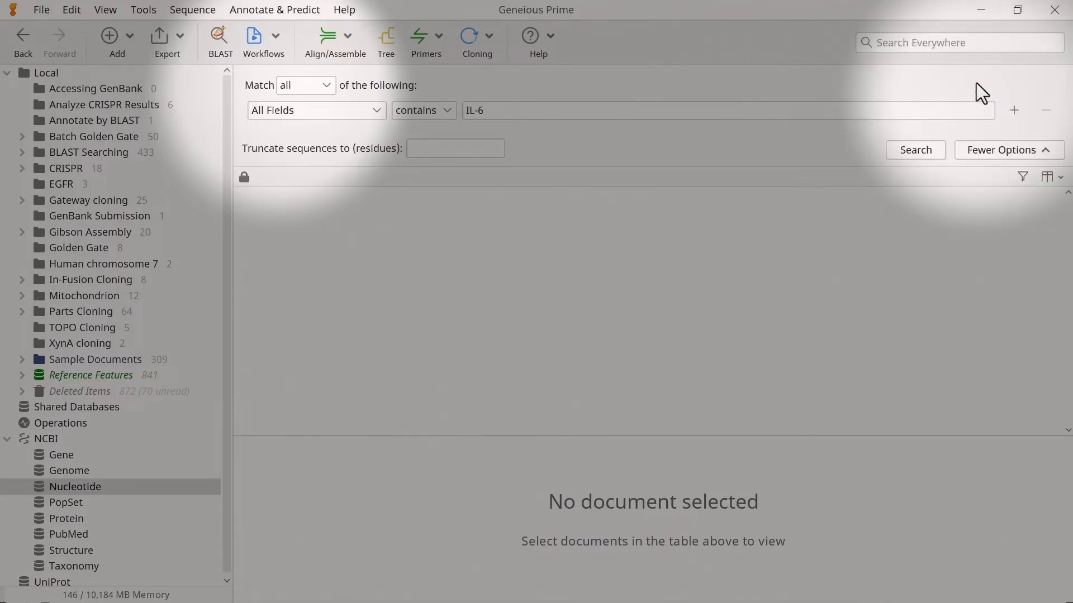
click(377, 111)
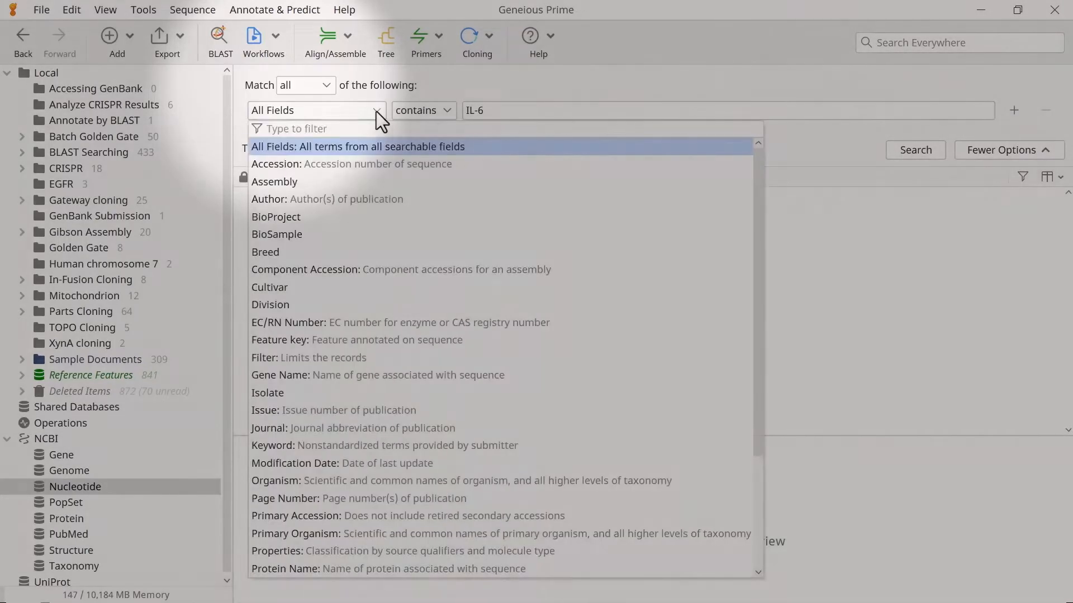
click(321, 375)
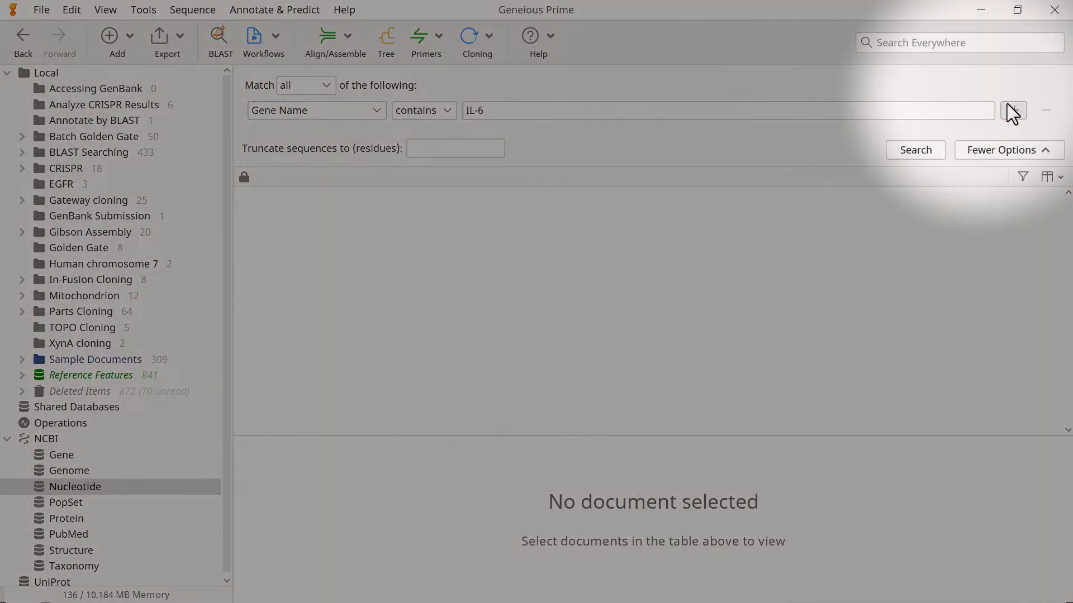
Add a second criterion for Organism containing Homo sapiens and run the nucleotide search.
click(1012, 112)
click(374, 133)
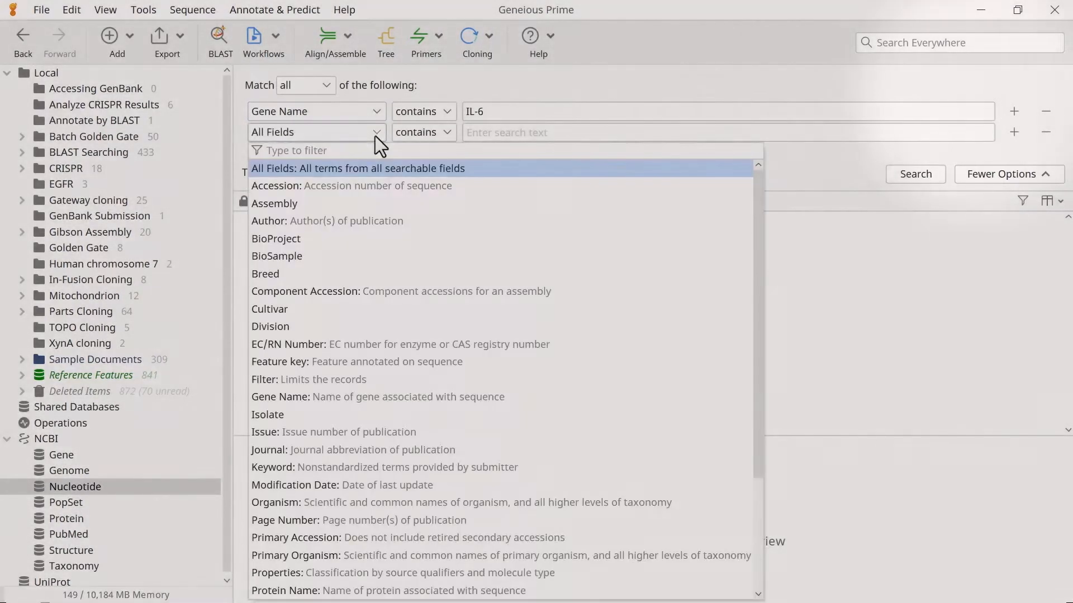
click(350, 503)
click(494, 133)
click(497, 196)
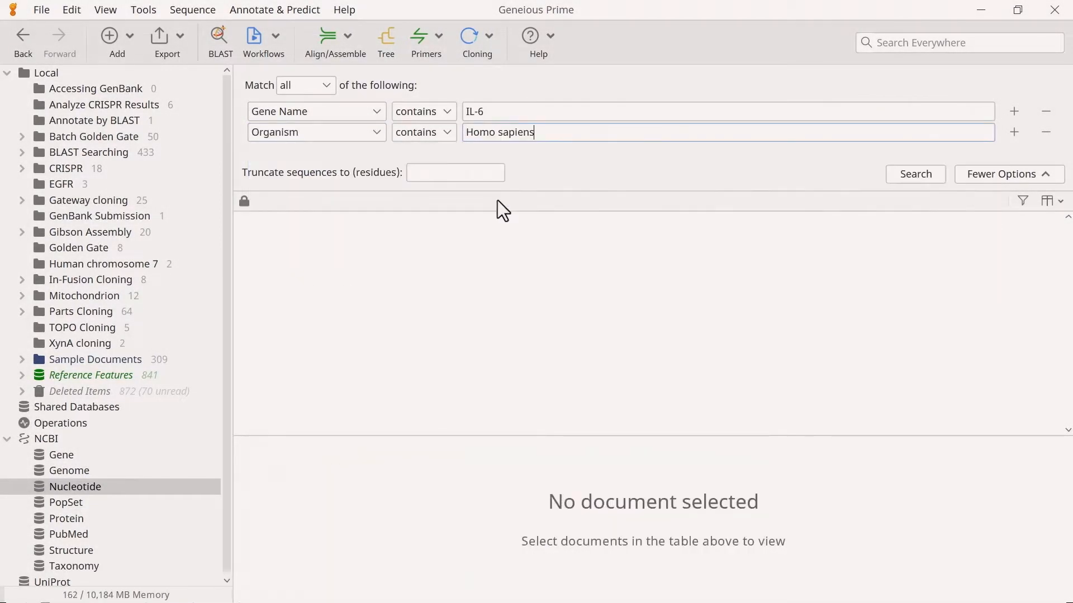
click(917, 177)
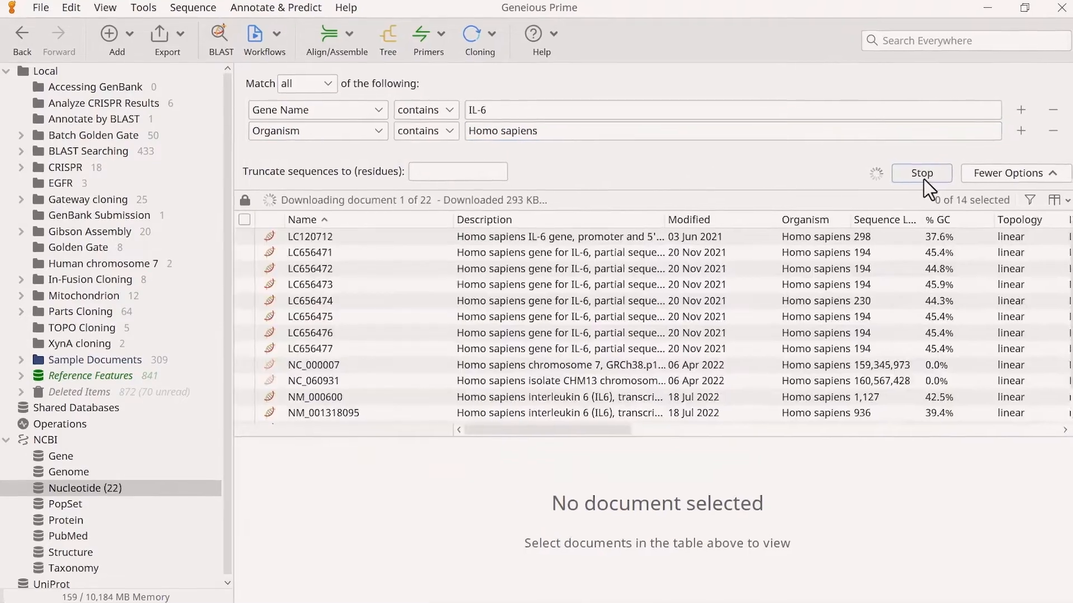
Select the NC_060931 summary record in the search results and download its full sequence.
scroll(467, 322, down, 4)
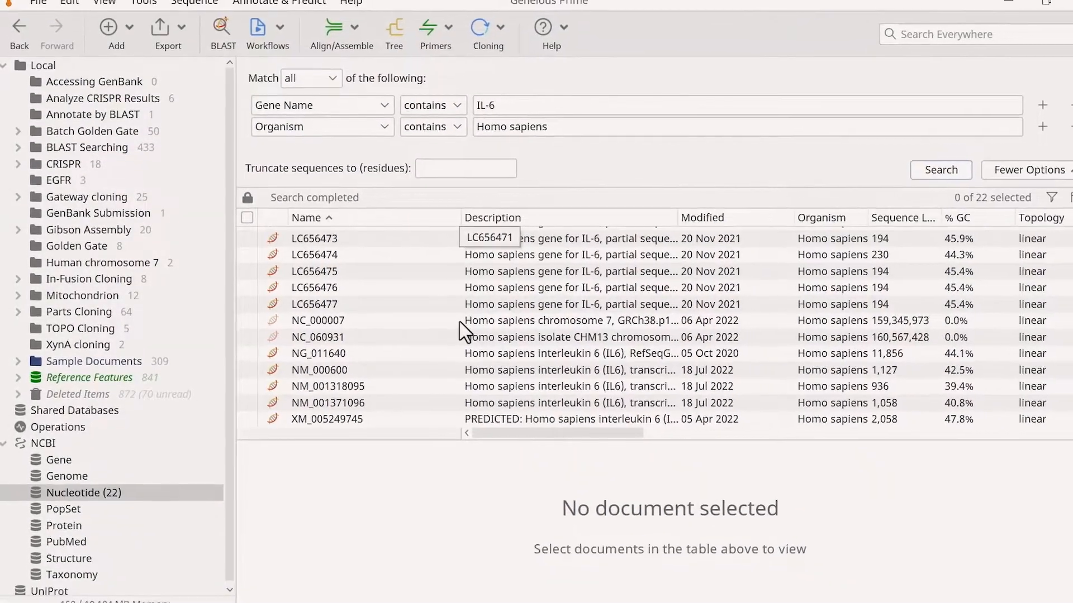
click(385, 339)
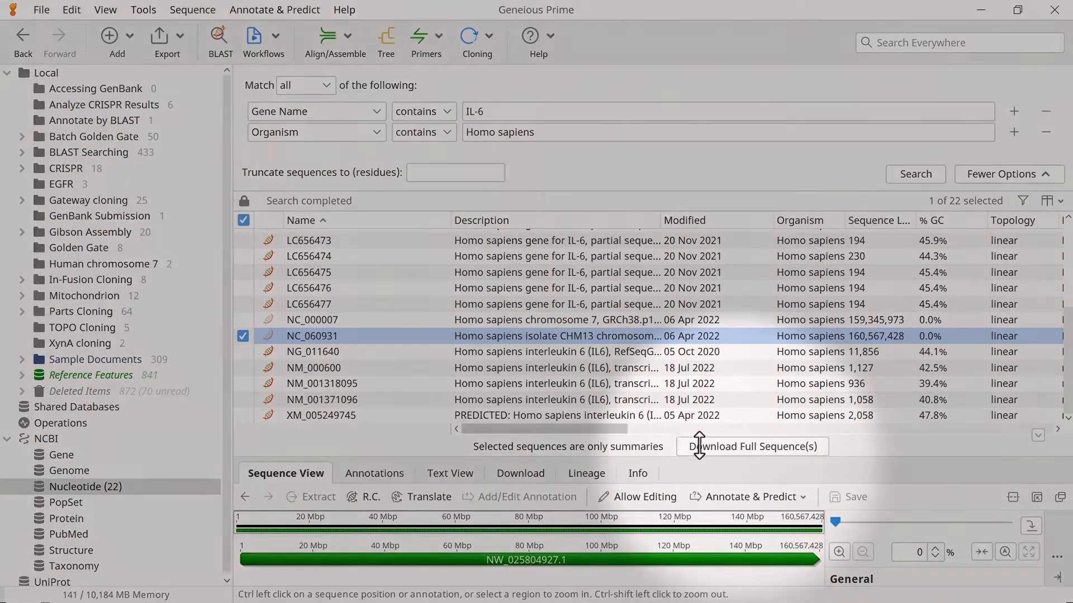
click(713, 447)
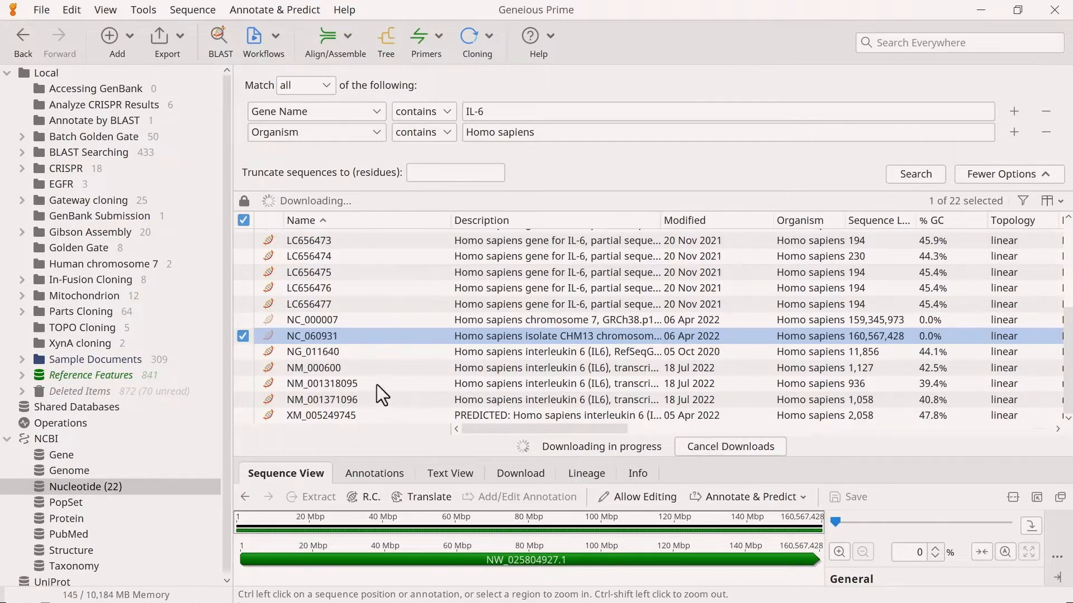
Copy the NM_000600 interleukin 6 record into the local Accessing GenBank folder and open that folder.
click(369, 368)
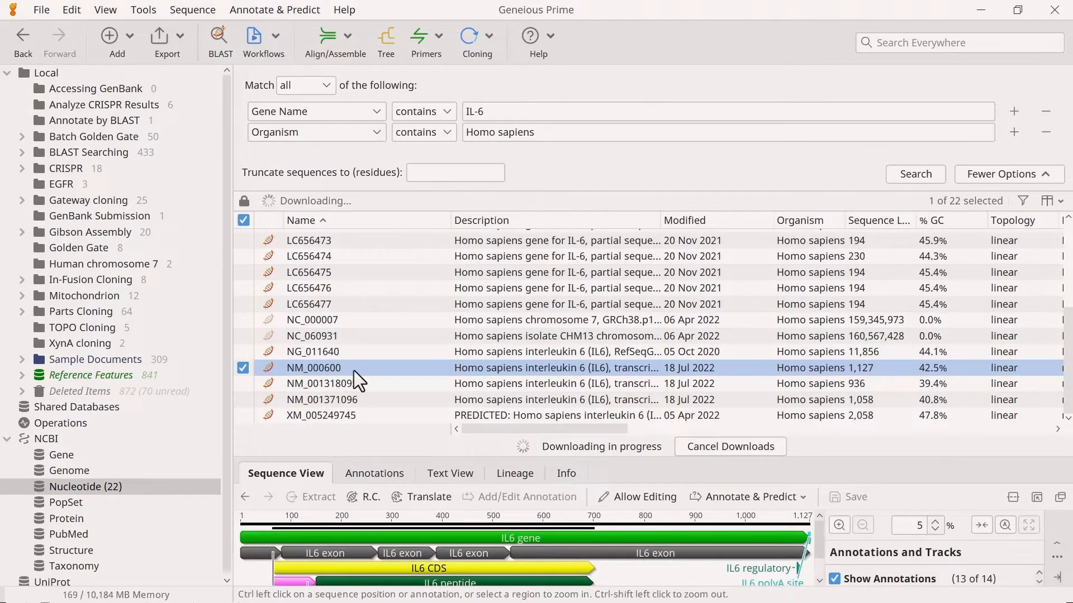
drag(353, 370, 93, 92)
click(87, 94)
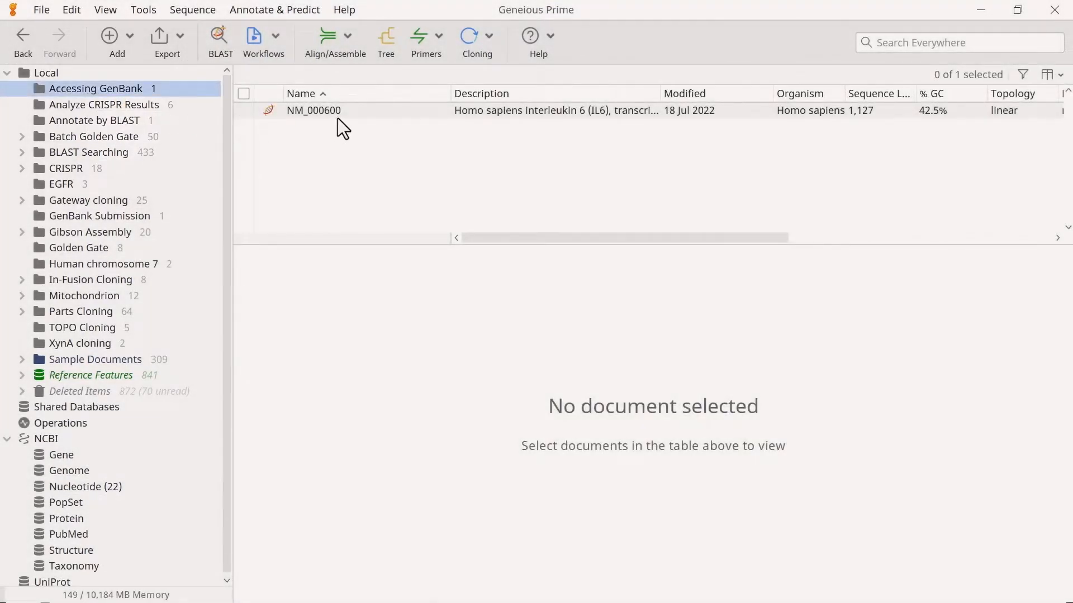
Display the NM_000600 document as text in GenBank format and read through its references and comments.
click(338, 118)
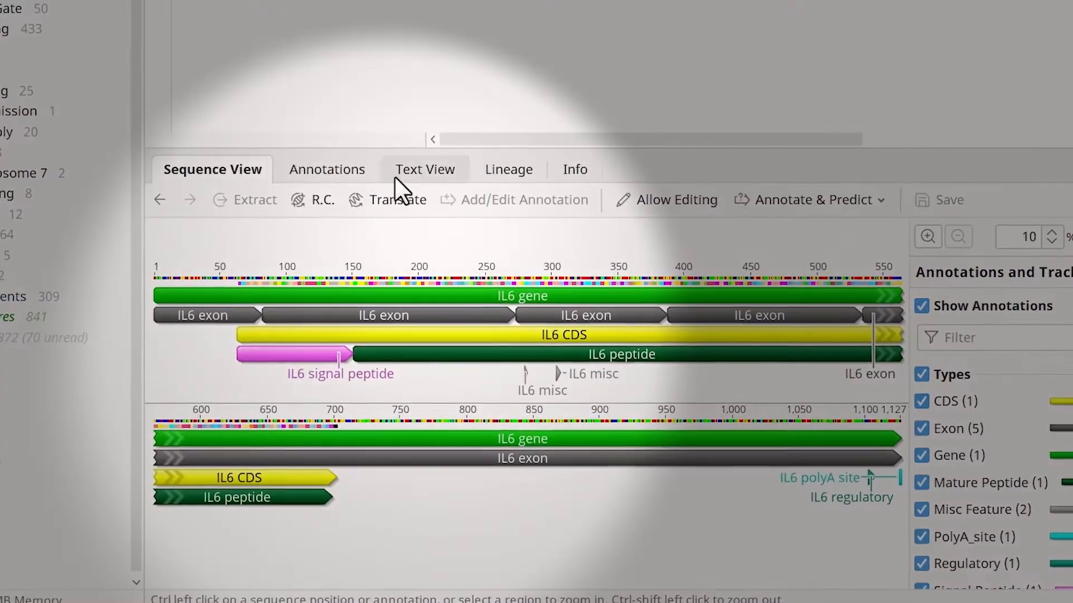
click(395, 177)
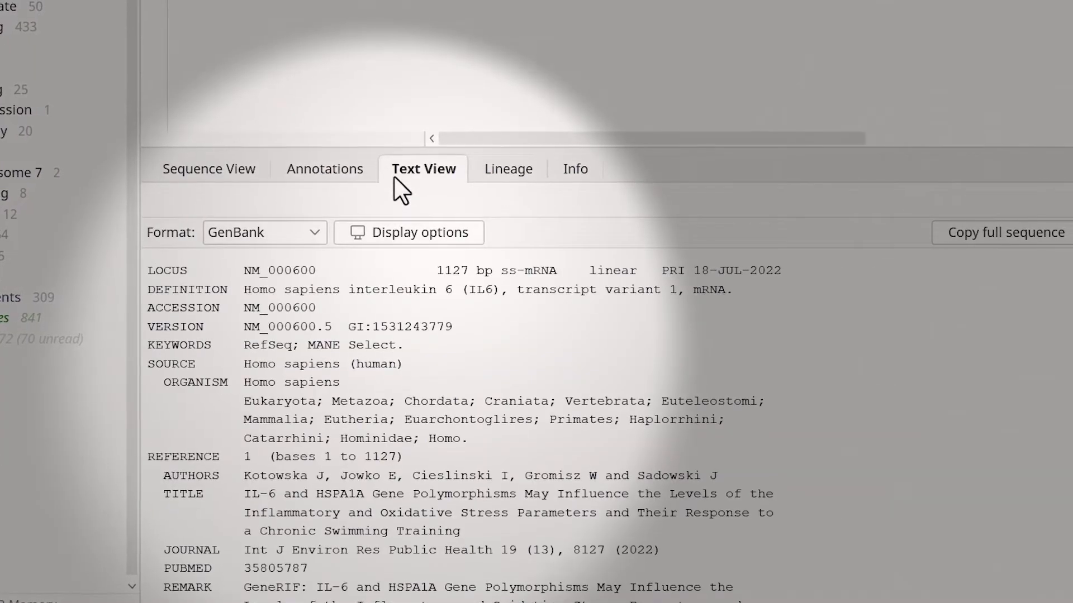
click(287, 233)
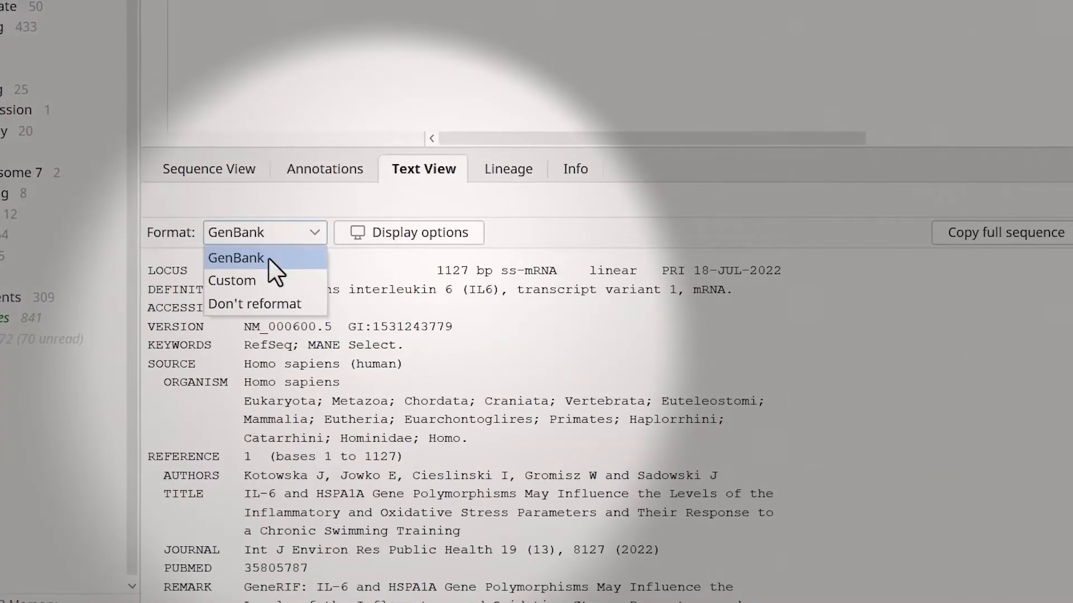
click(269, 258)
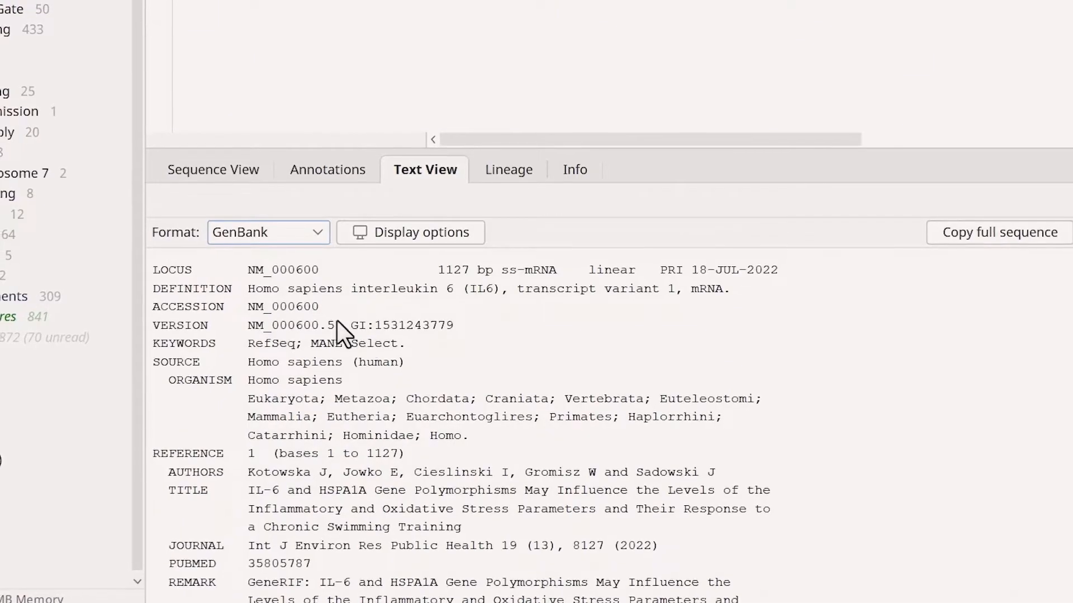
scroll(819, 448, down, 15)
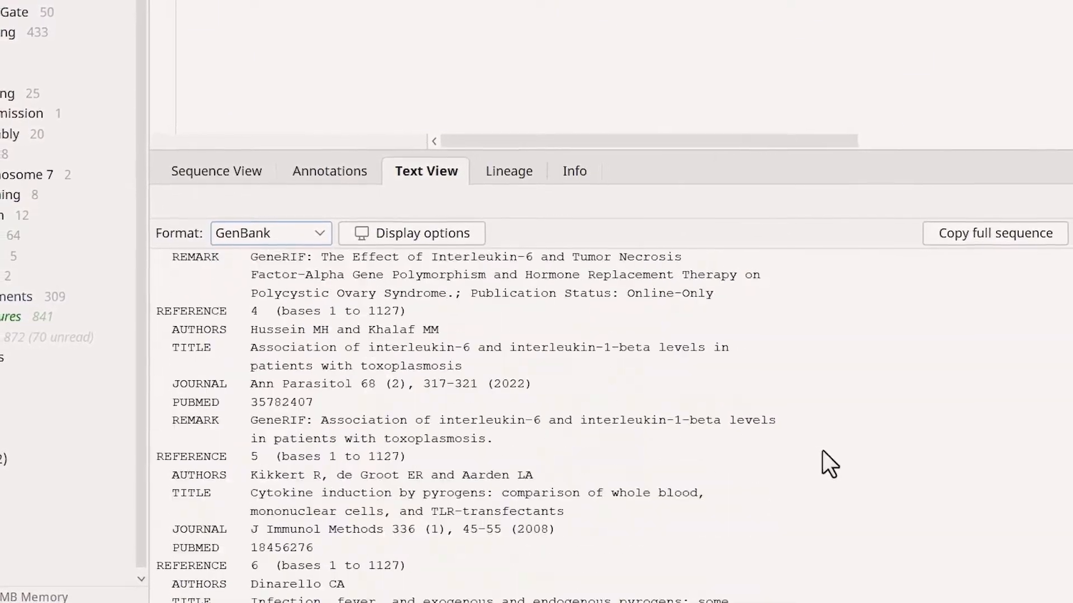
scroll(816, 455, down, 15)
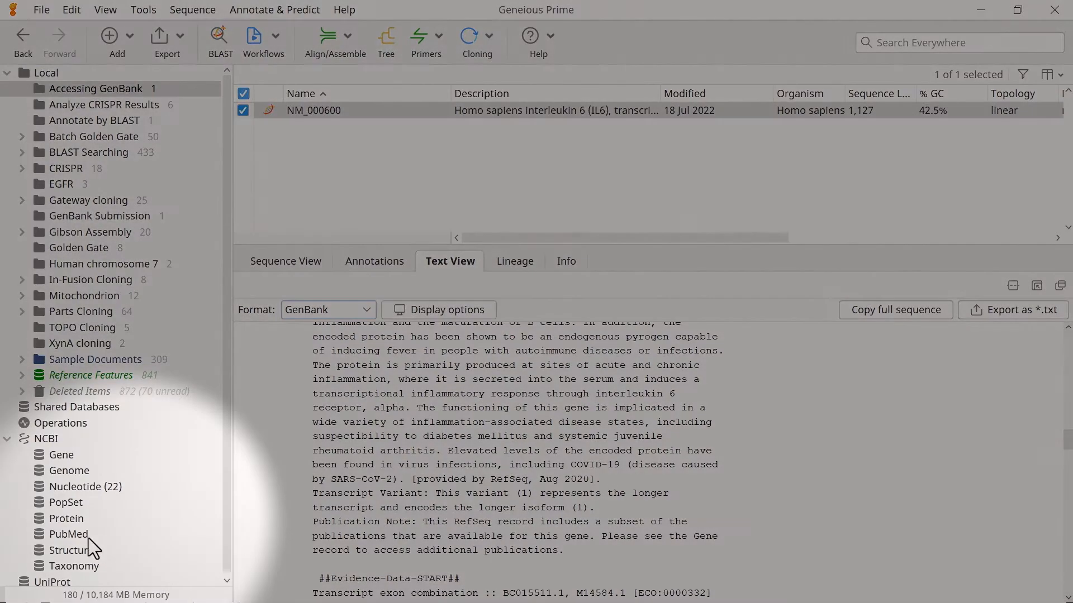
Search the NCBI PubMed database for publications by the author's full name.
click(72, 535)
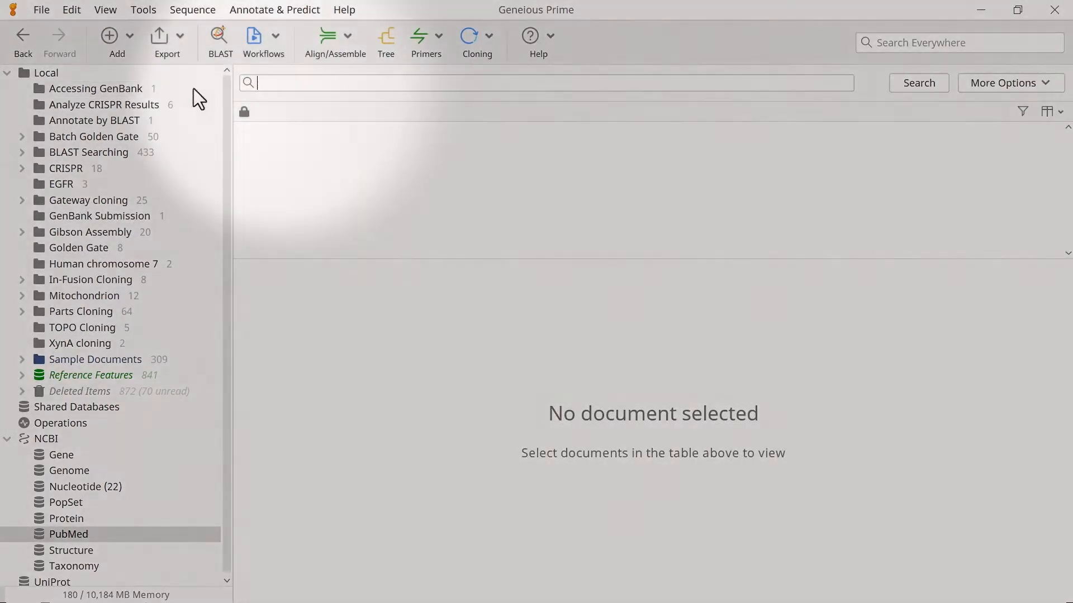
click(281, 85)
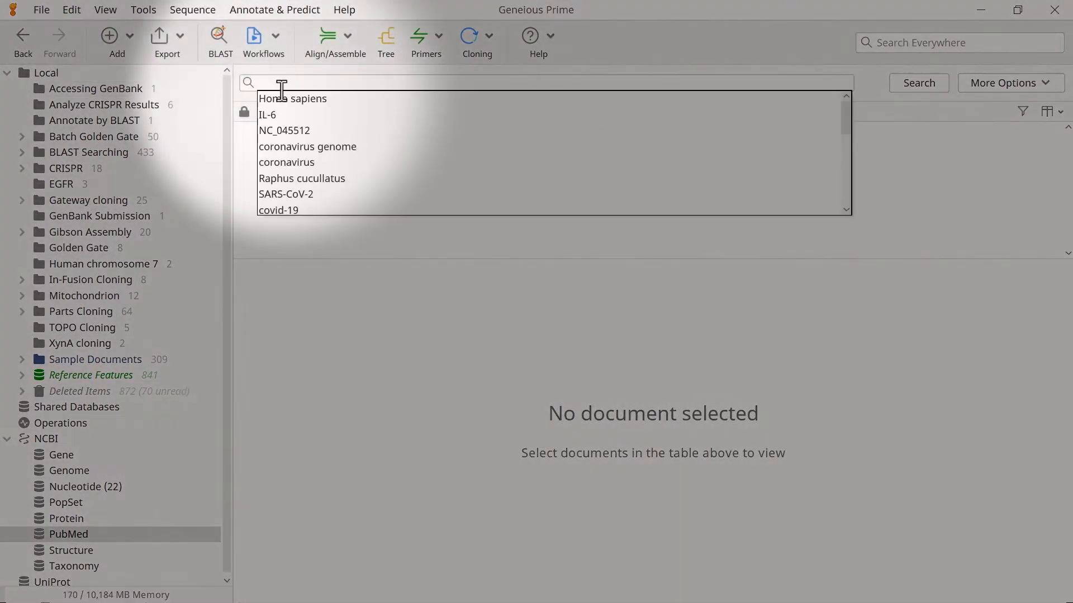
text(Steve)
click(282, 96)
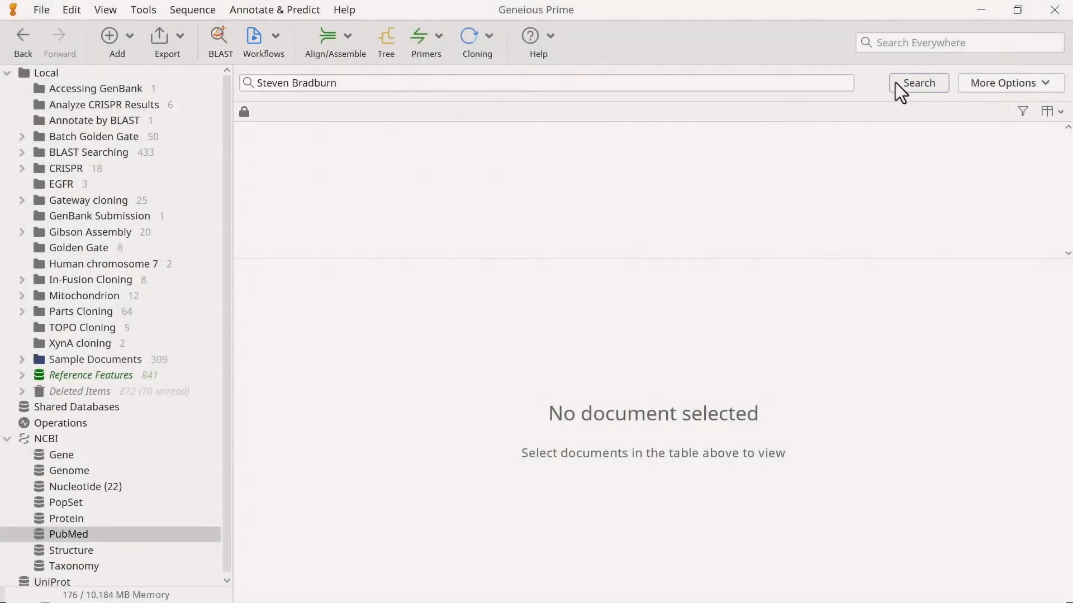
click(916, 84)
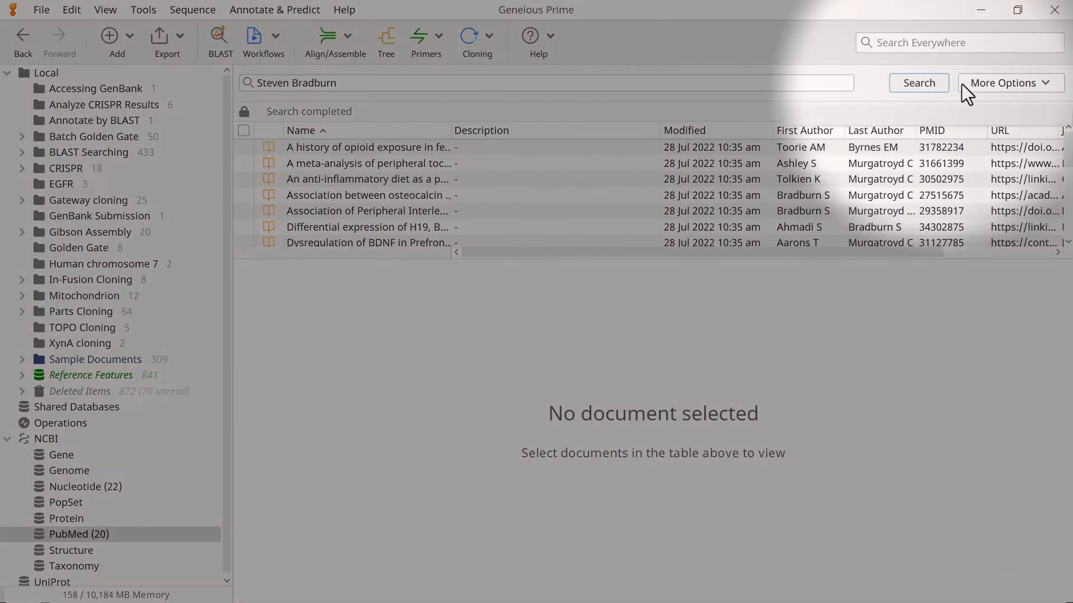
Expand the PubMed search options and show the abstract of the article on peripheral interleukin-6 and cognitive decline.
click(976, 81)
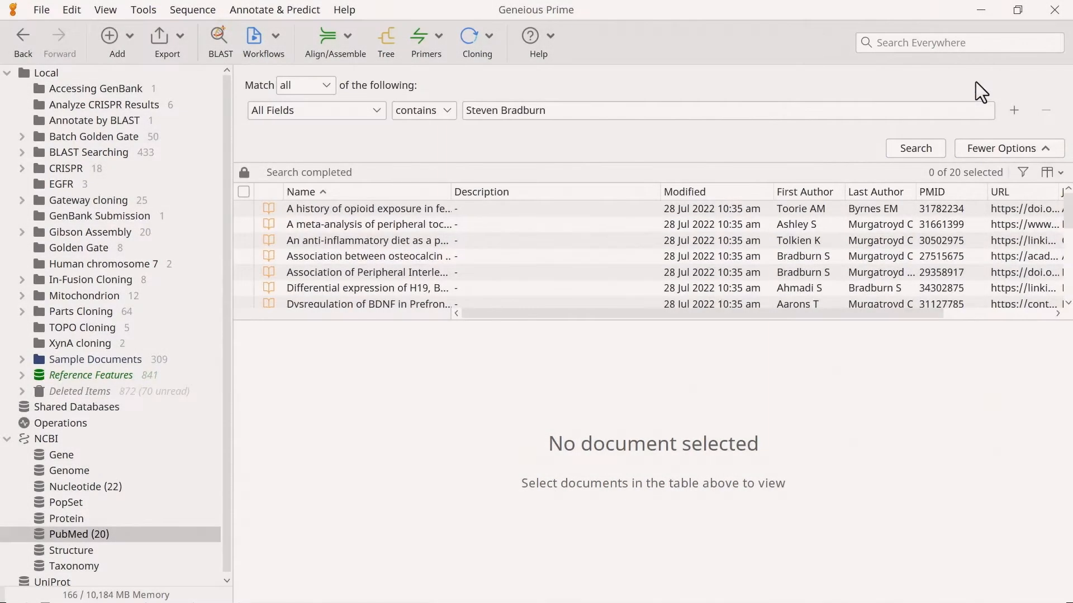
click(399, 273)
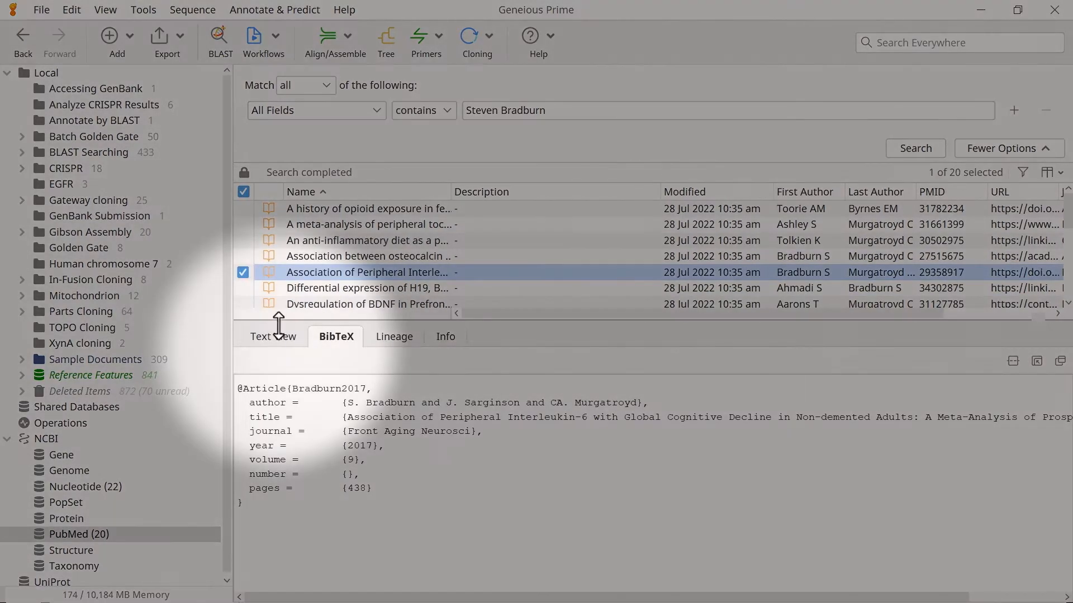
click(272, 335)
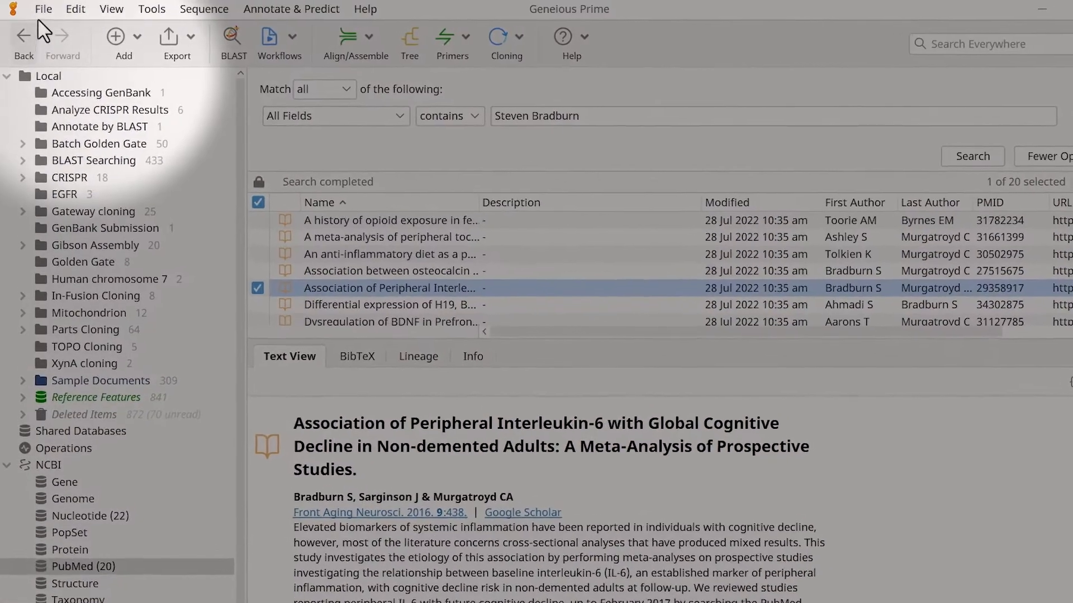
Export the selected interleukin-6 article to the Geneious folder in Endnote 8.0 (*.xml) format and display its BibTeX citation.
click(42, 10)
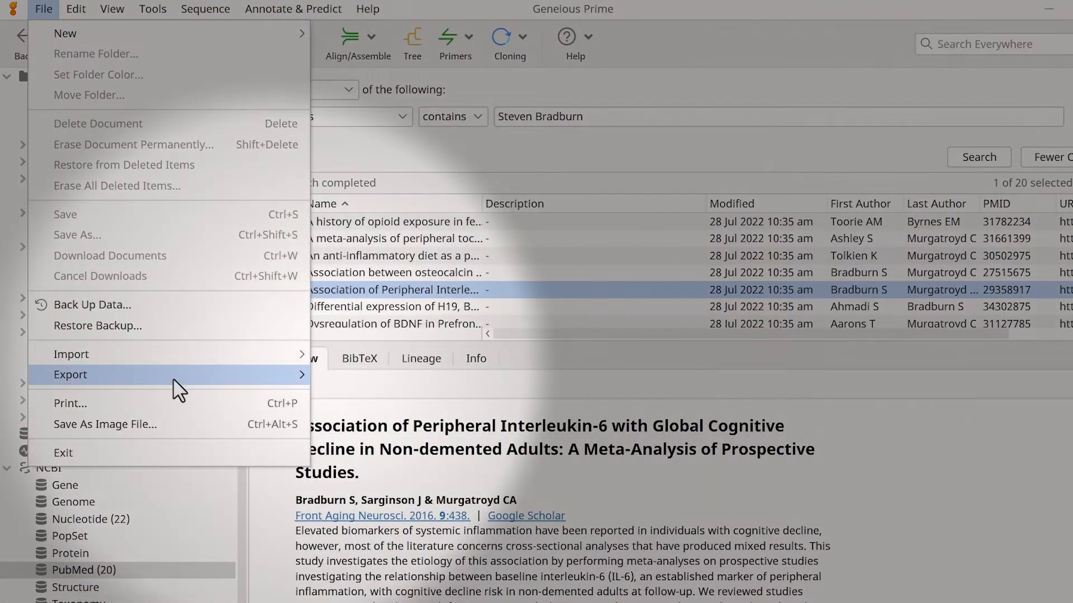
mouse_move(173, 379)
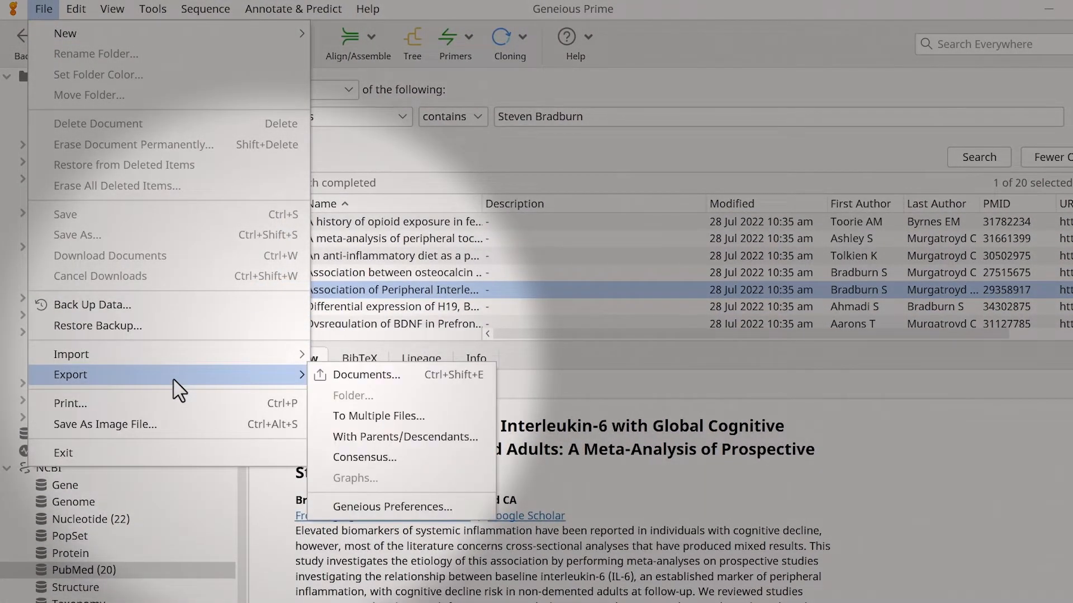
click(373, 377)
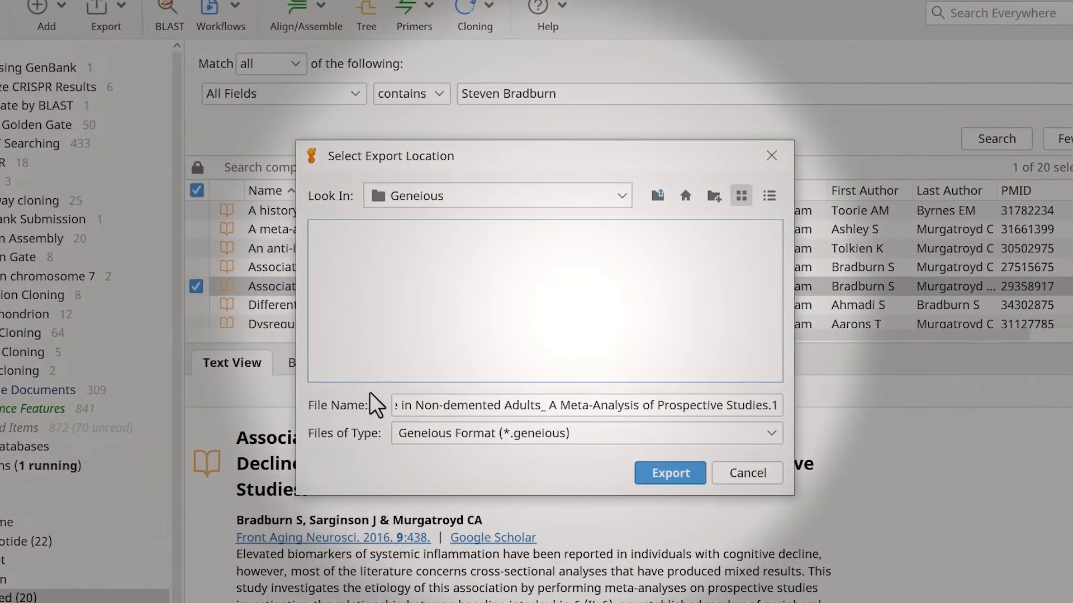
click(512, 432)
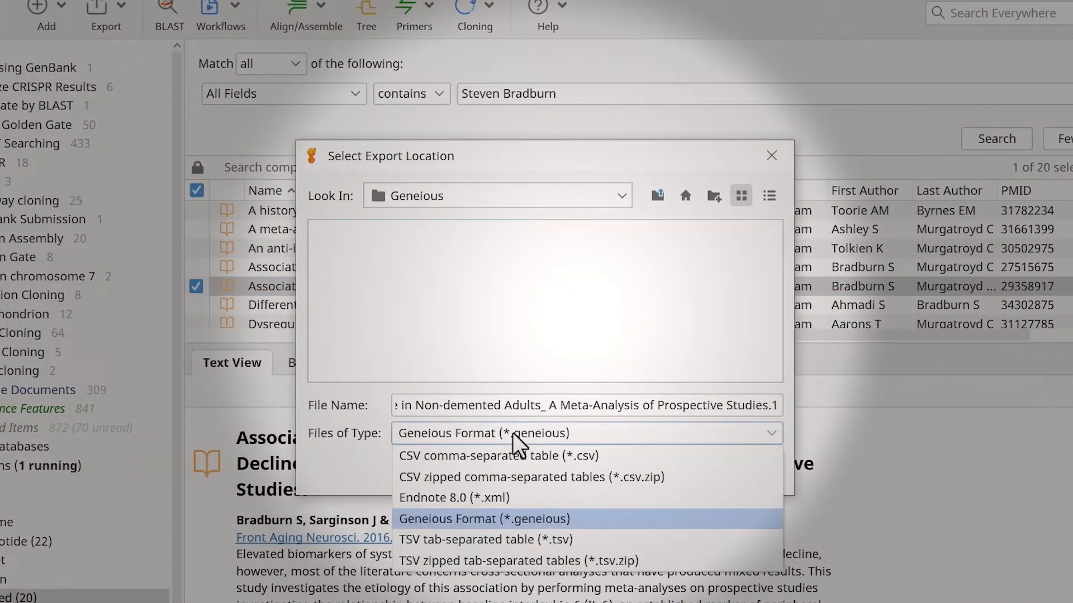
click(515, 491)
click(652, 478)
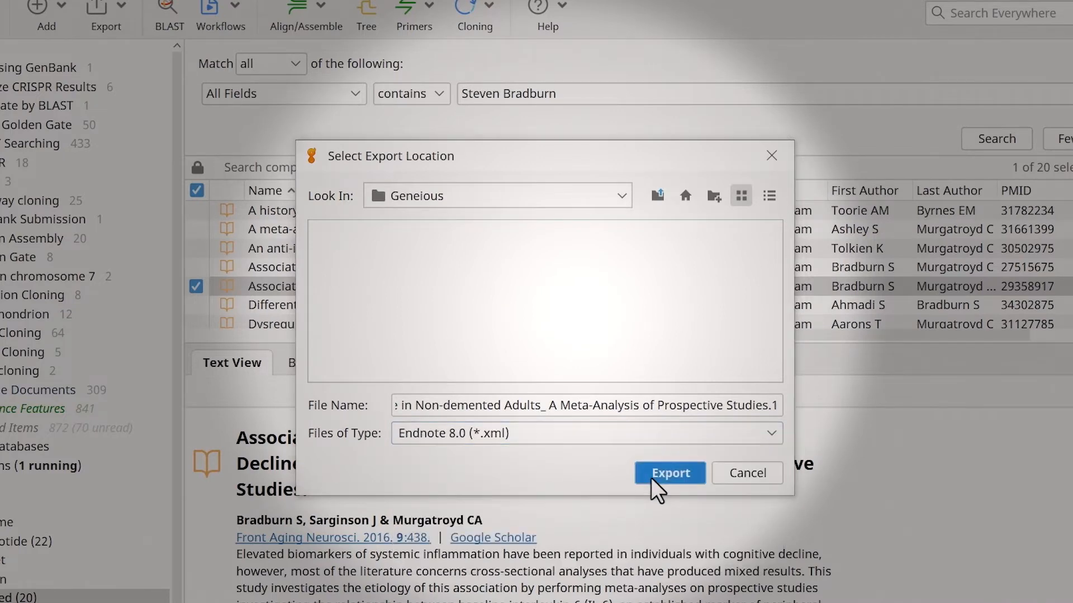
click(683, 353)
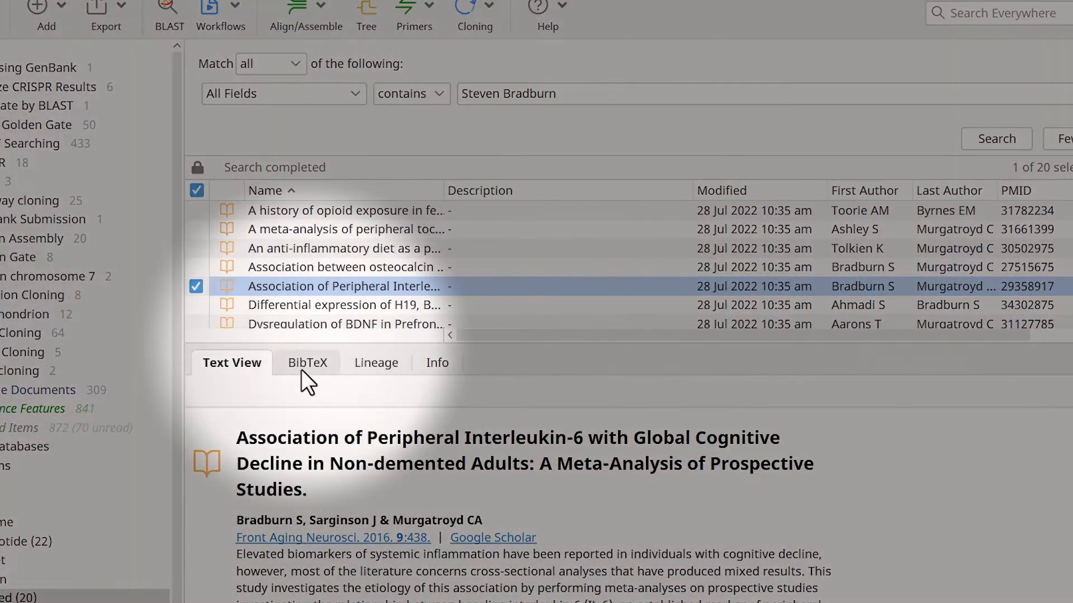
click(304, 364)
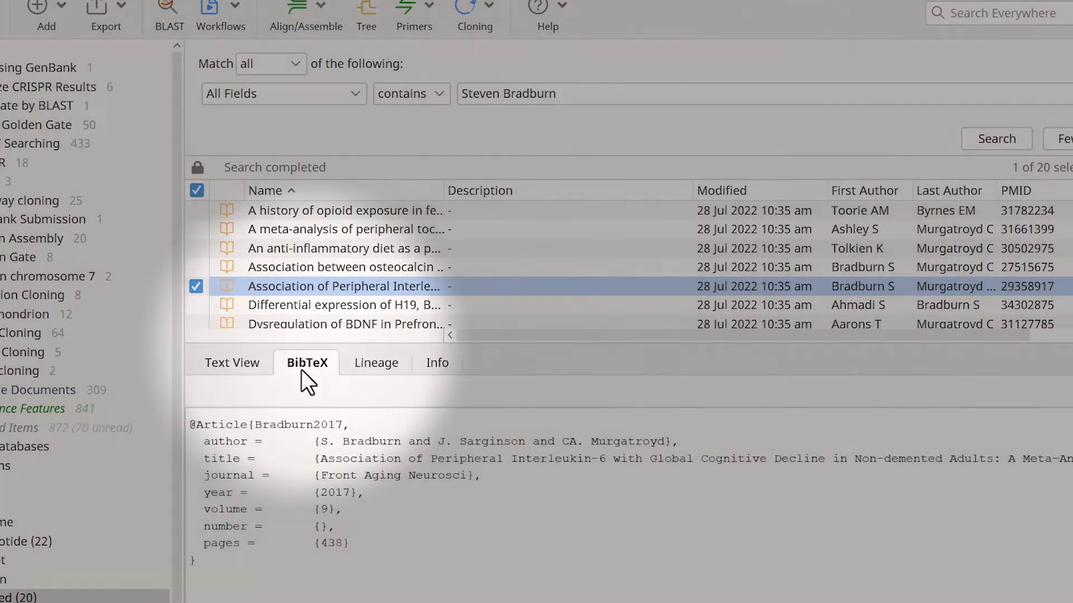
Copy the full BibTeX citation of the interleukin-6 and cognitive decline article.
drag(199, 567, 192, 424)
right_click(242, 436)
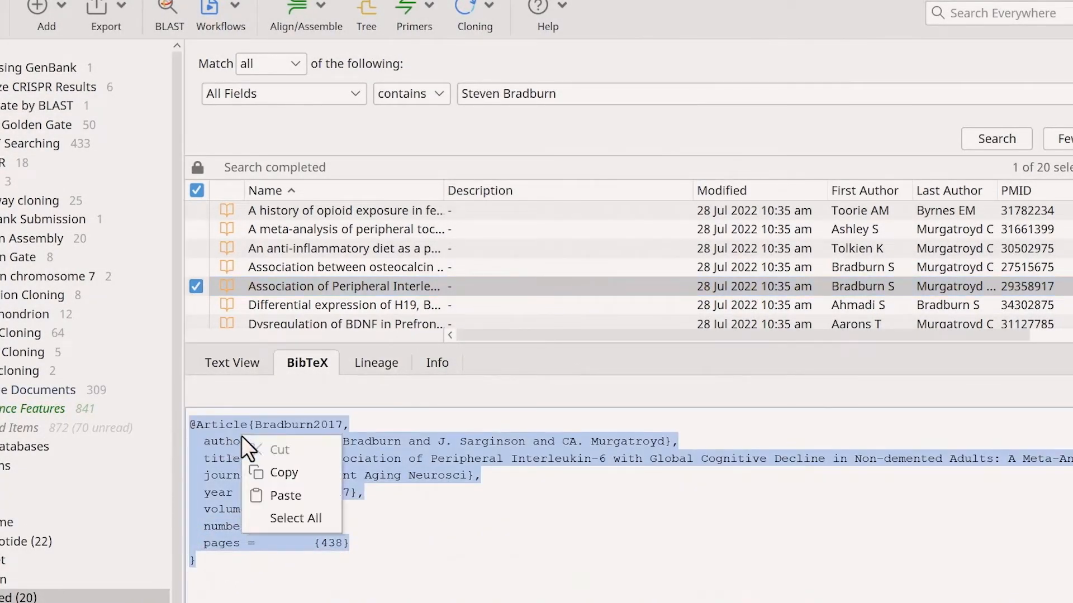
click(283, 473)
click(423, 526)
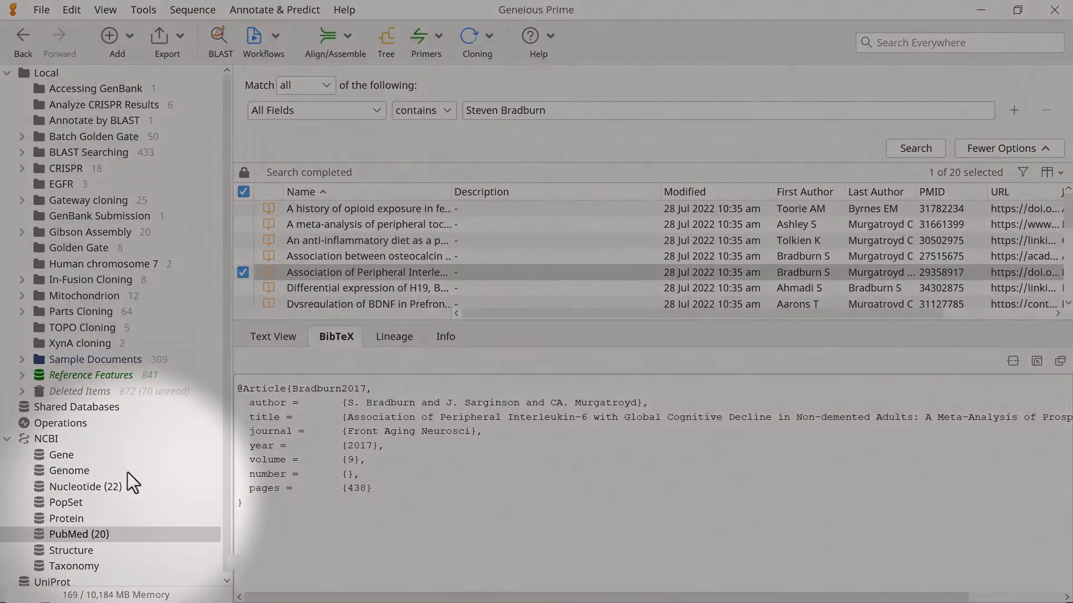
Search the NCBI Genome database for SARS-CoV-2, keeping the results limited to RefSeq only.
click(104, 471)
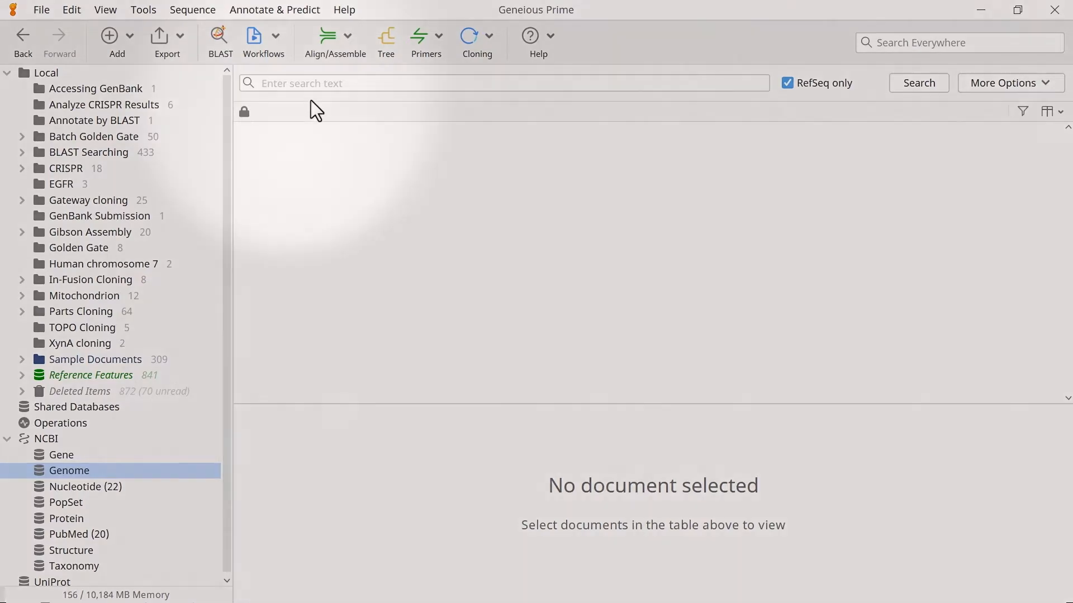
click(314, 84)
text(SA)
click(317, 105)
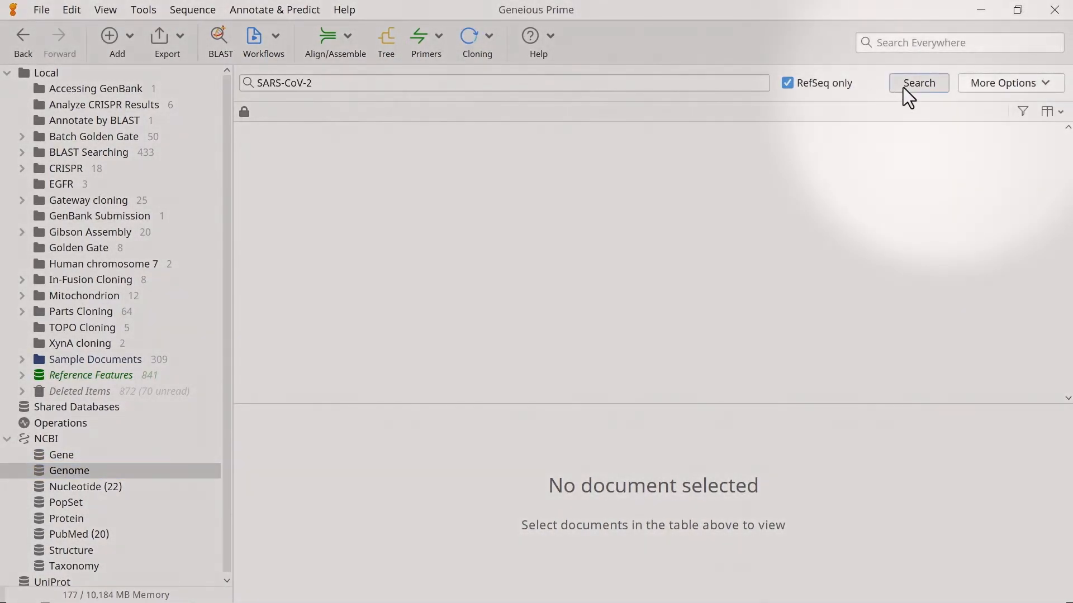
click(905, 87)
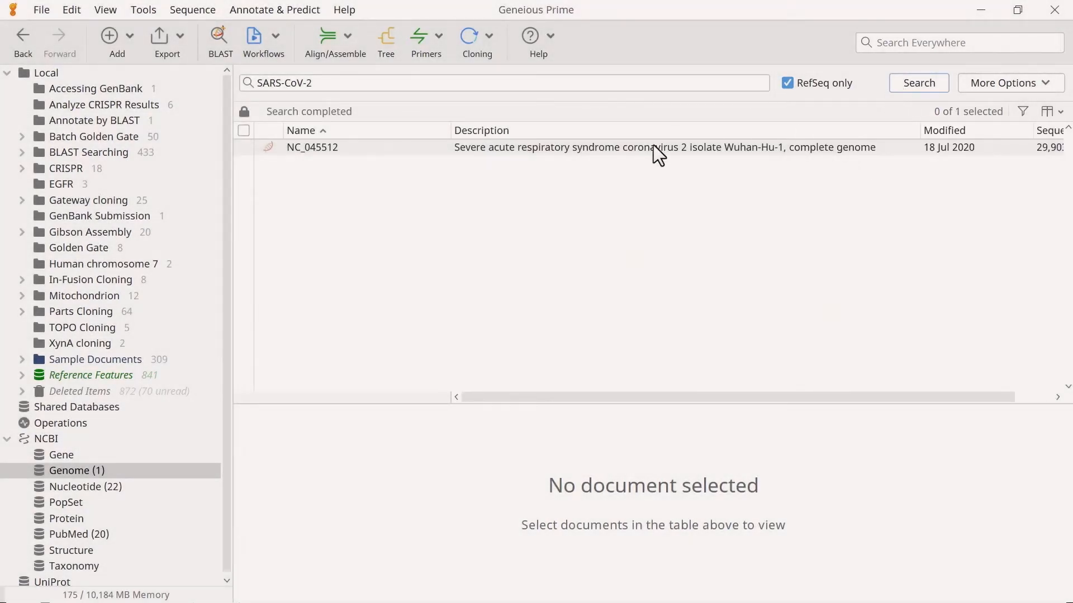
Download the full NC_045512 genome document and enlarge the sequence viewer to show its annotations.
click(399, 150)
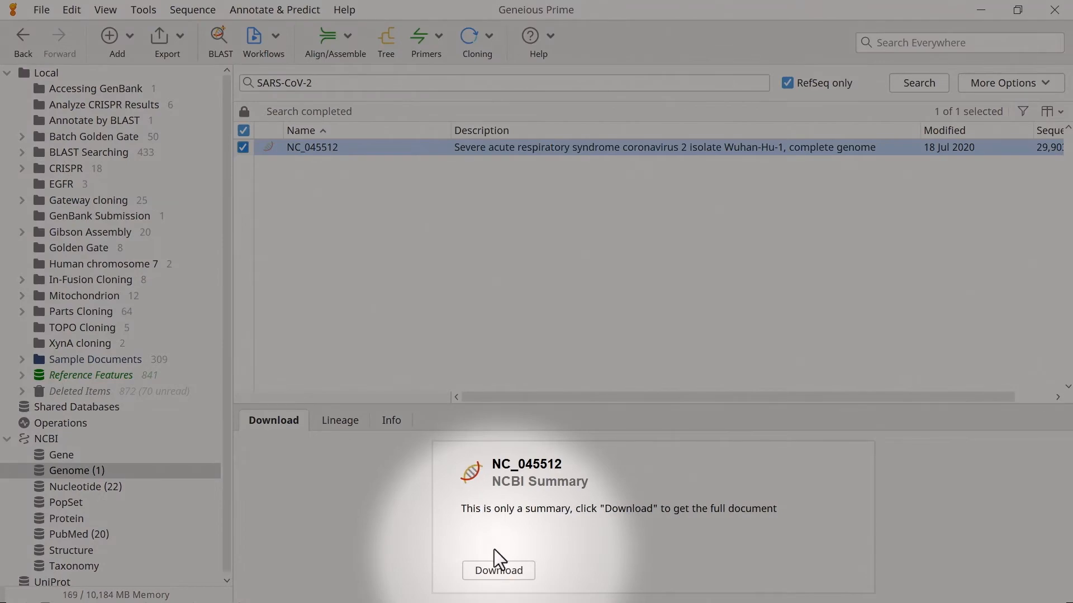
click(497, 566)
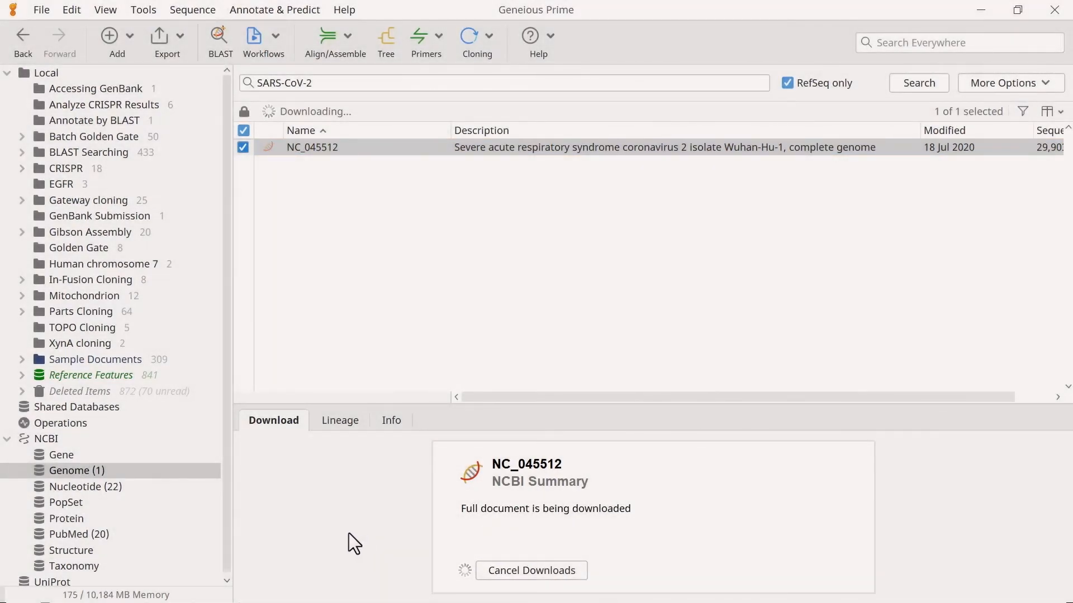
click(317, 422)
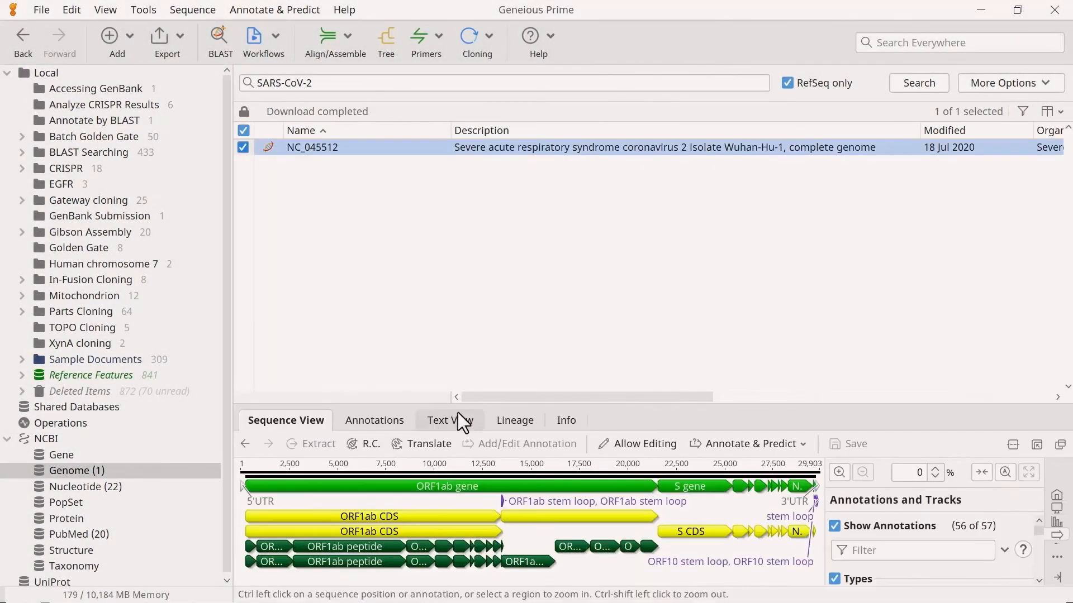
drag(470, 403, 476, 243)
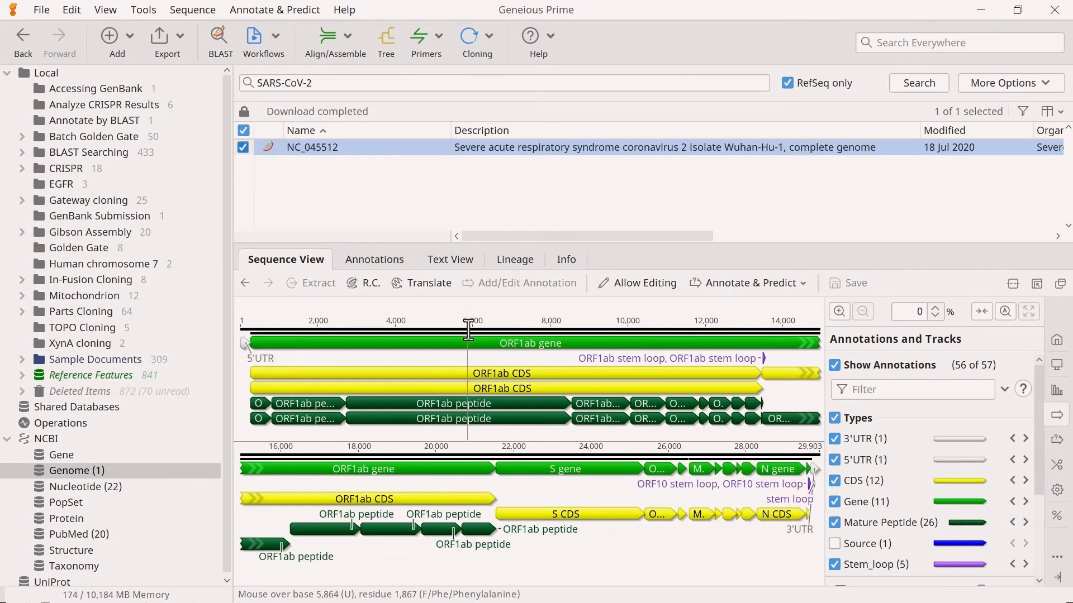
Copy the NC_045512 genome into the local Accessing GenBank folder and open that folder.
drag(307, 148, 111, 94)
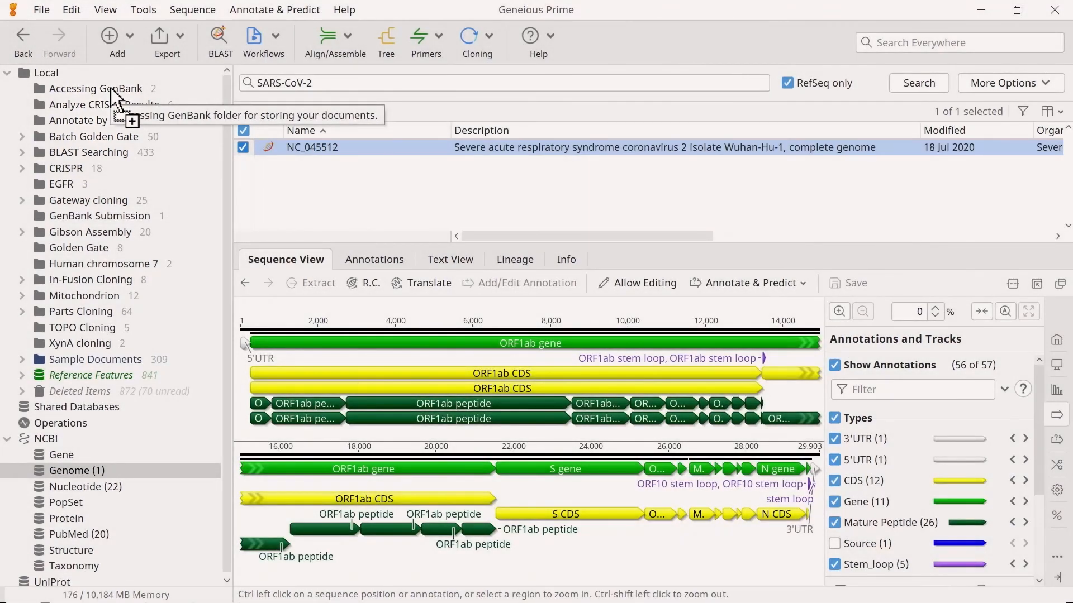
click(110, 89)
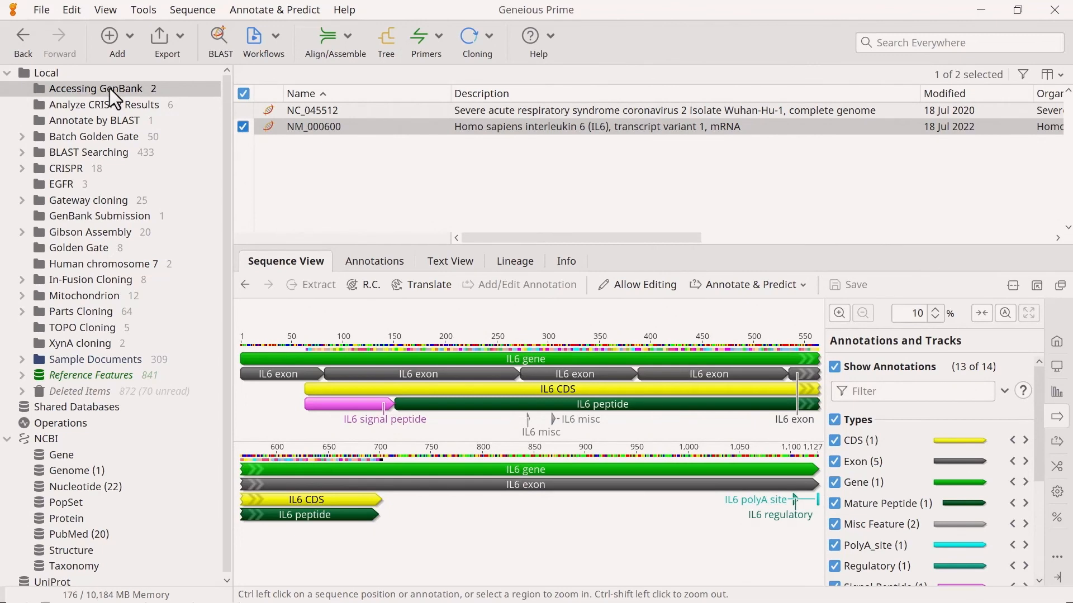
click(109, 89)
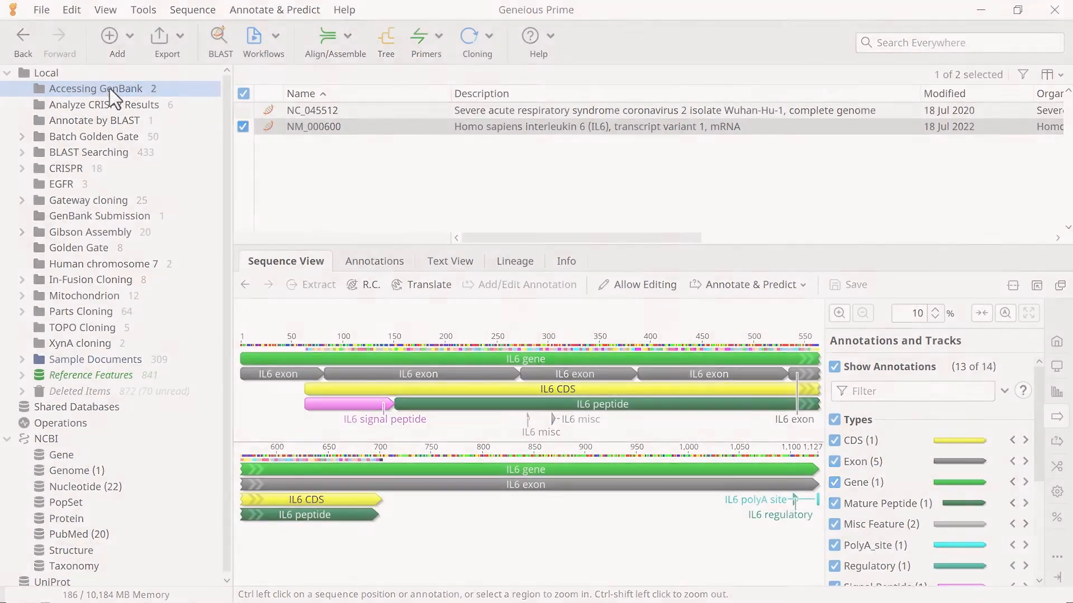